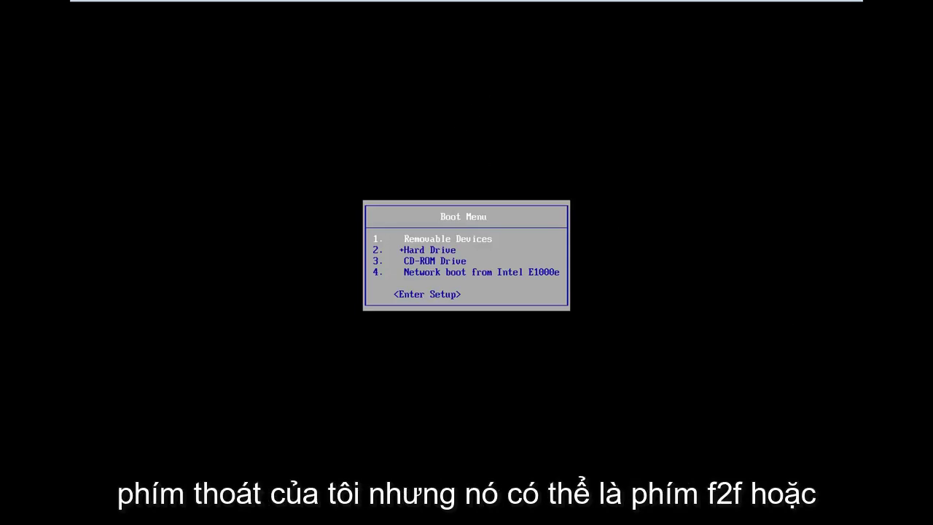
Choose CD-ROM Drive in the BIOS Boot Menu to boot from the disc
key(Down)
key(Down)
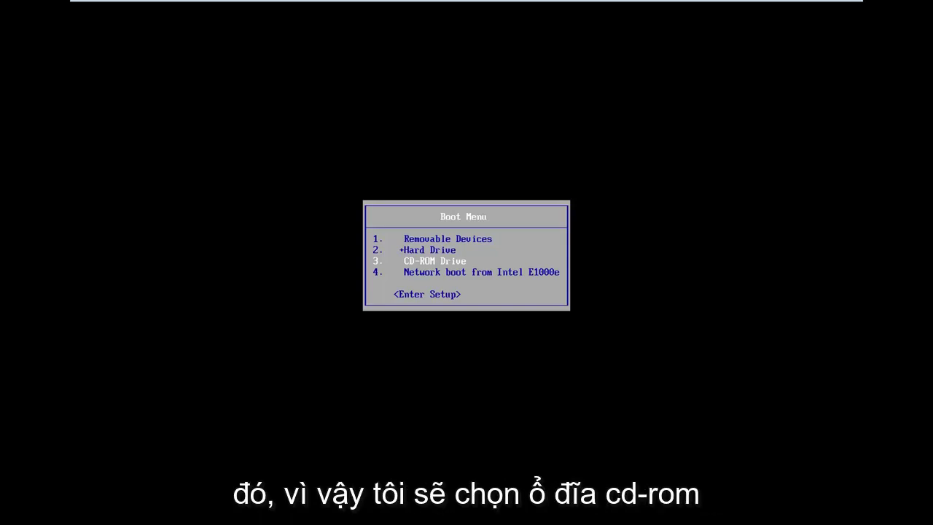
key(Return)
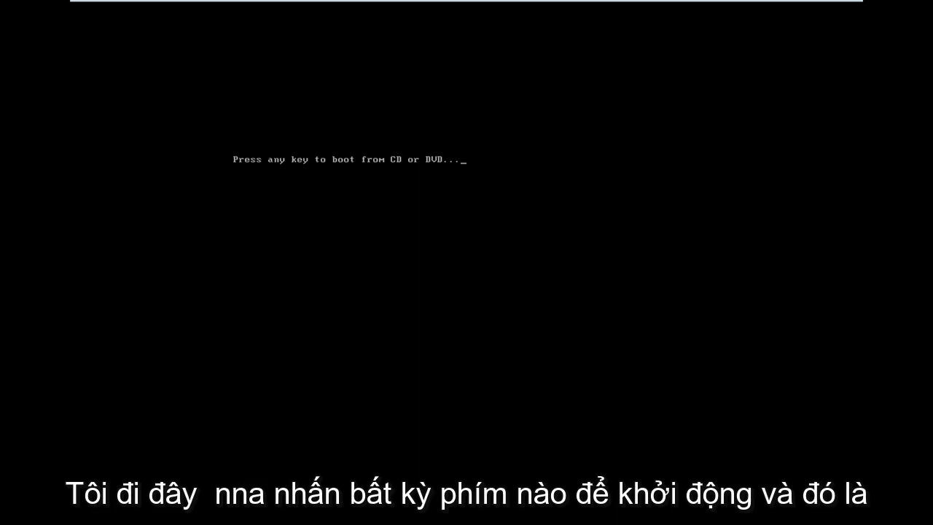
Answer the 'boot from CD or DVD' prompt so Windows Setup loads from the install disc
key(Return)
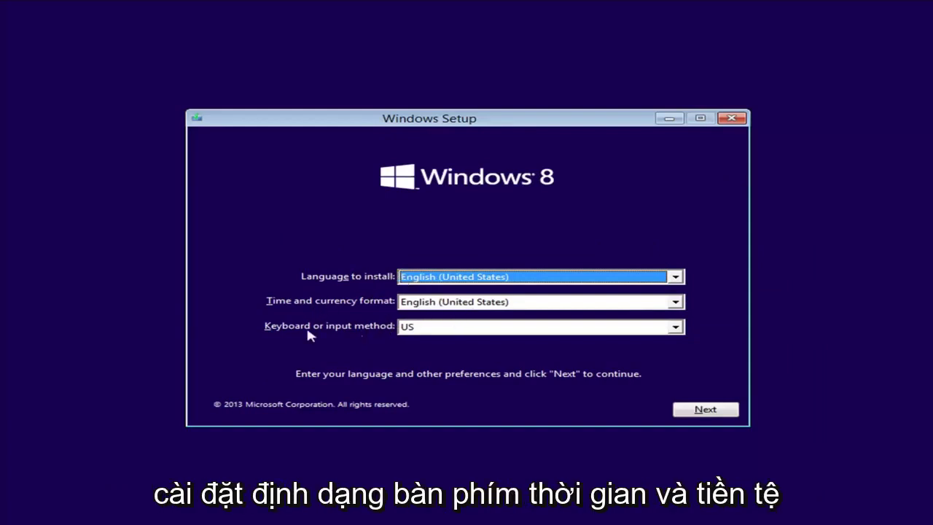
Accept the English (United States) preferences and choose Repair your computer instead of Install now
click(716, 412)
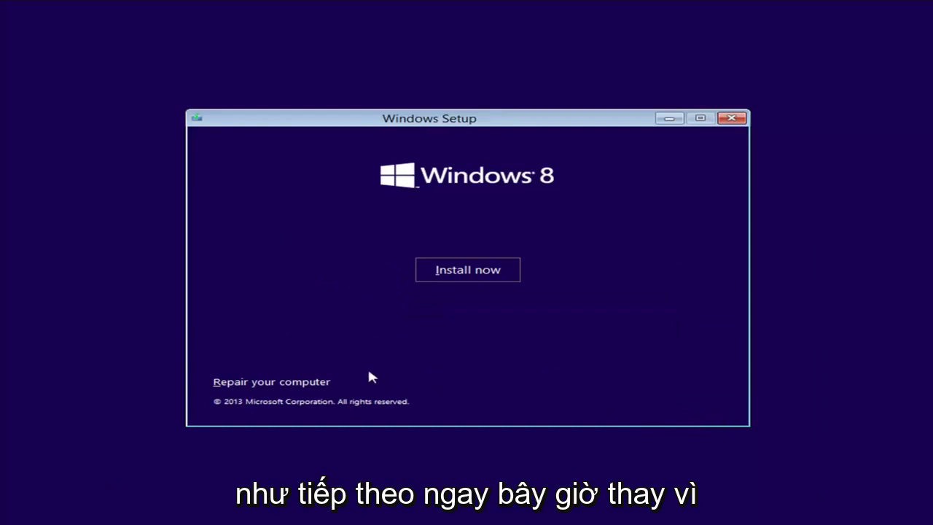
click(249, 389)
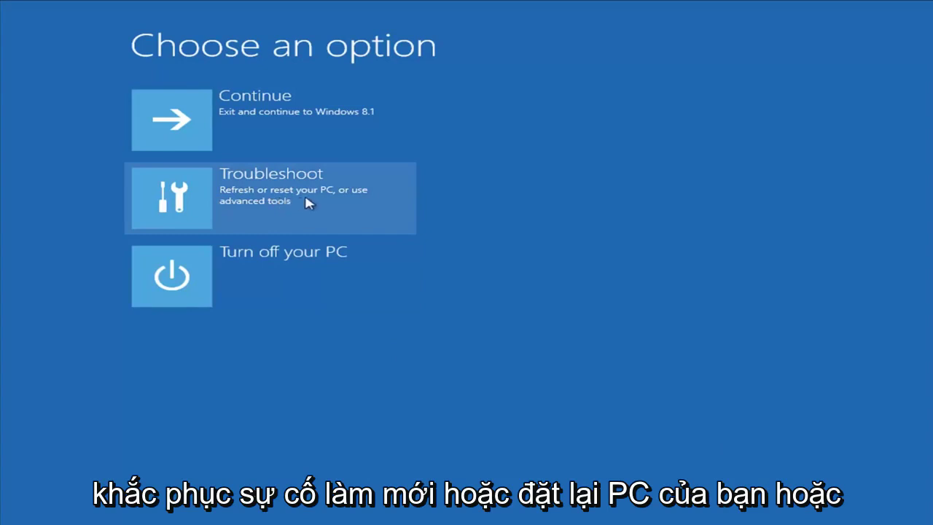
click(308, 208)
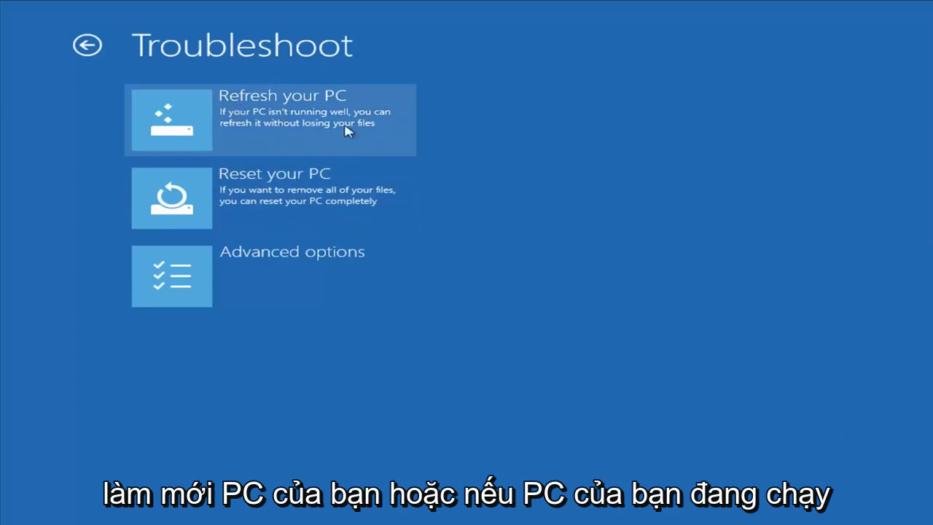
click(290, 134)
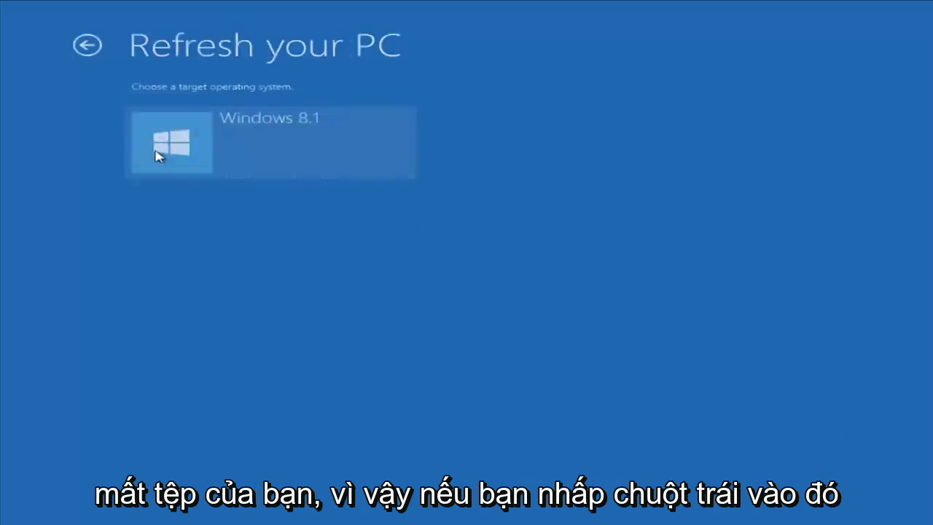
click(195, 172)
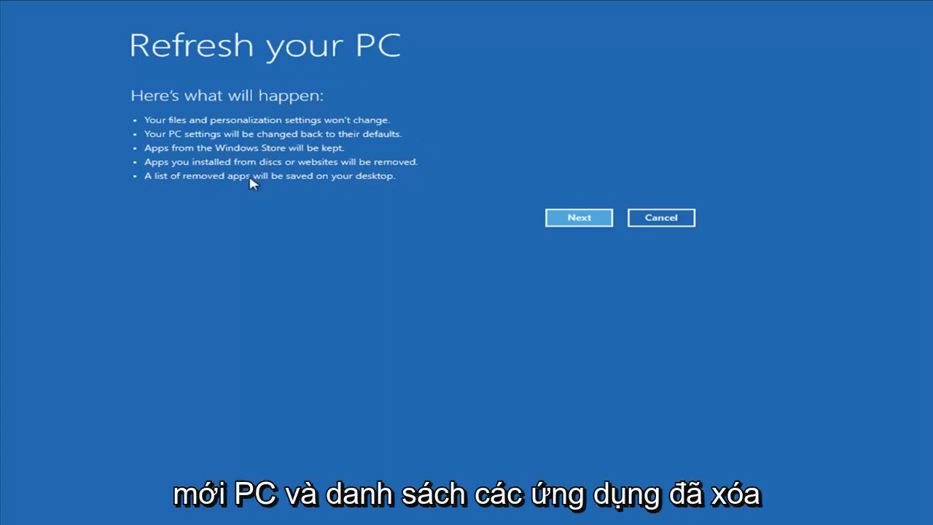
click(660, 220)
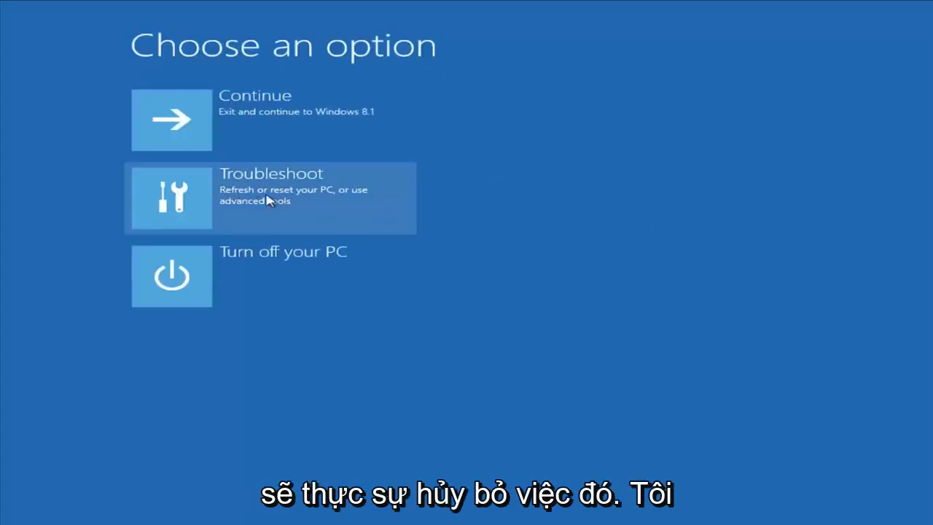
Go to Troubleshoot > Advanced options in the recovery environment
click(263, 197)
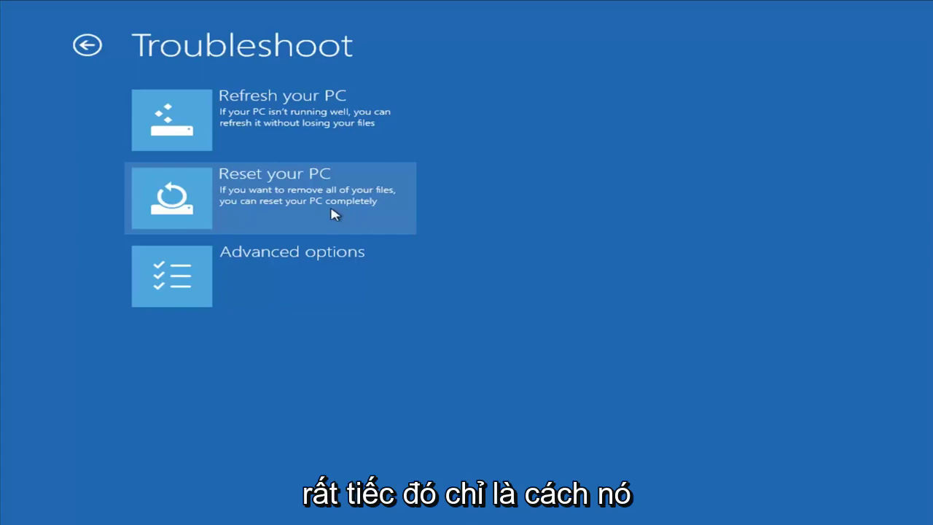
click(236, 279)
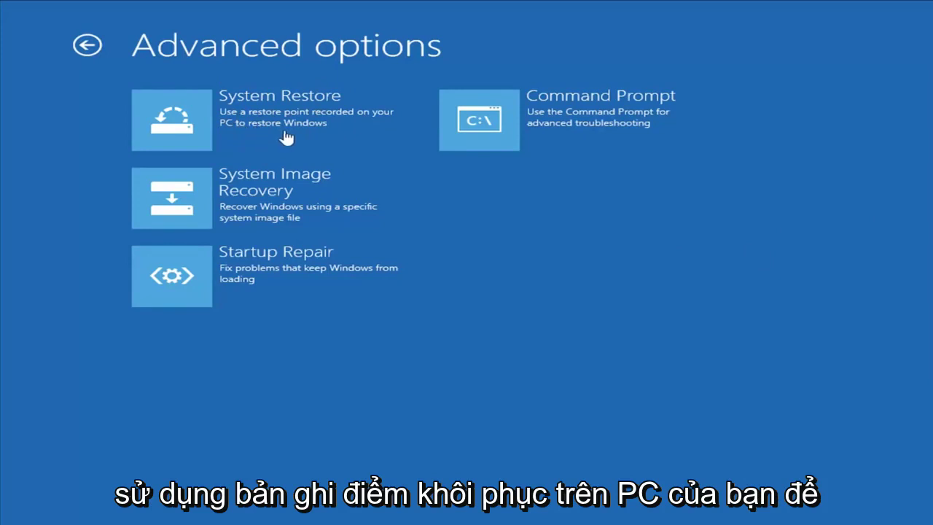
Preview the Installed VMware Tools restore point for Windows 8.1, then cancel System Restore
click(242, 130)
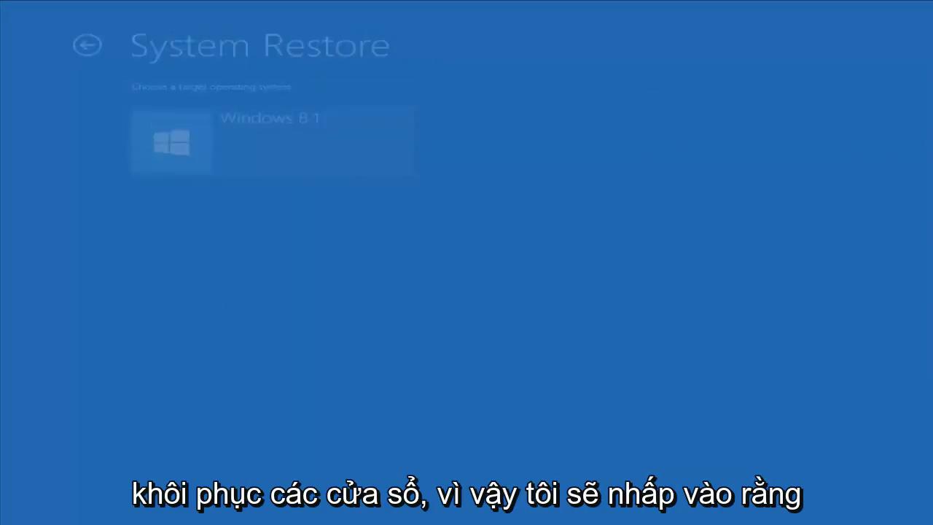
click(216, 151)
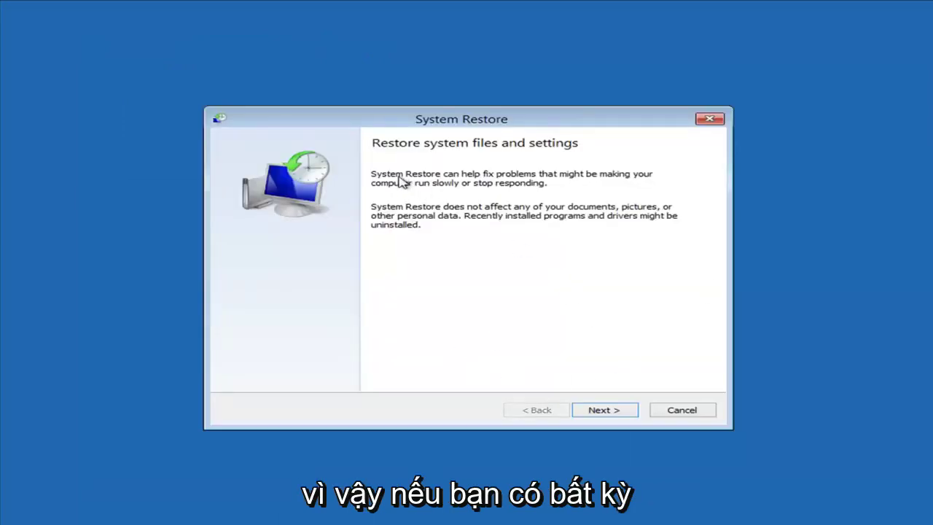
click(602, 411)
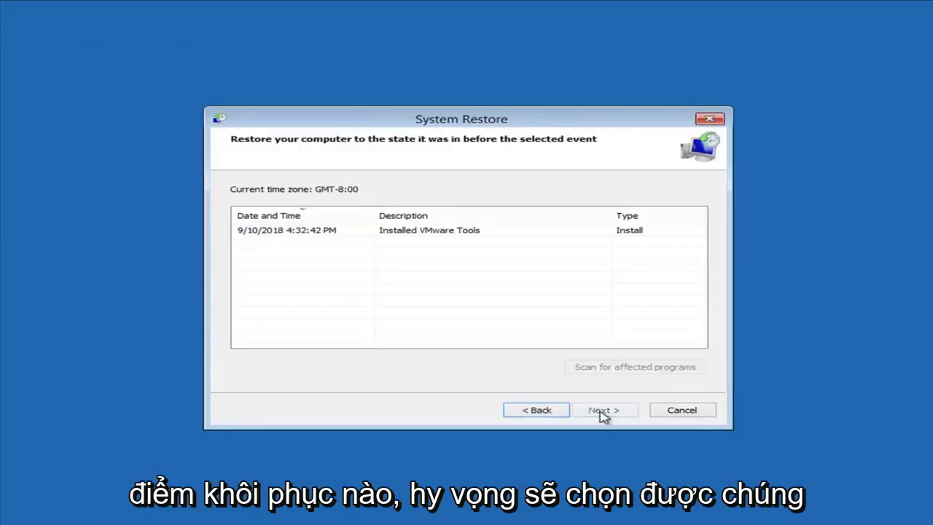
click(265, 236)
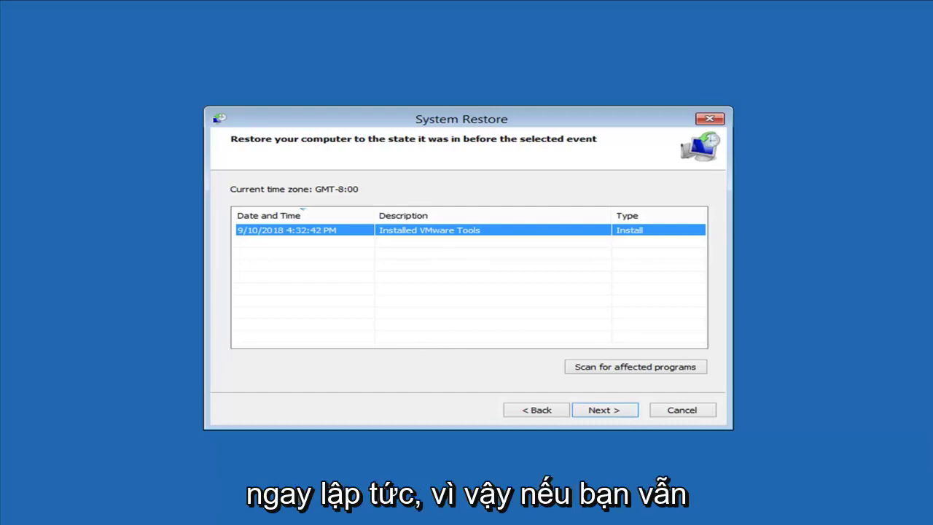
click(700, 411)
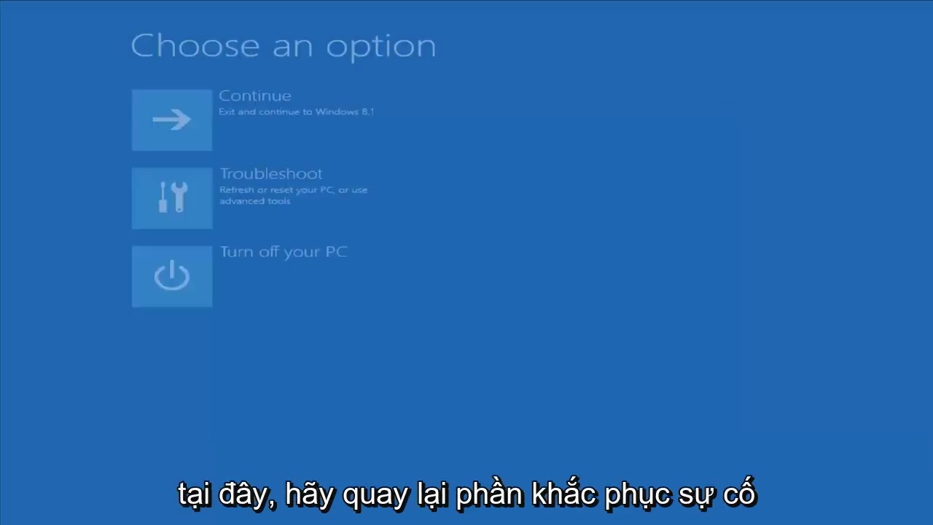
click(264, 178)
click(239, 291)
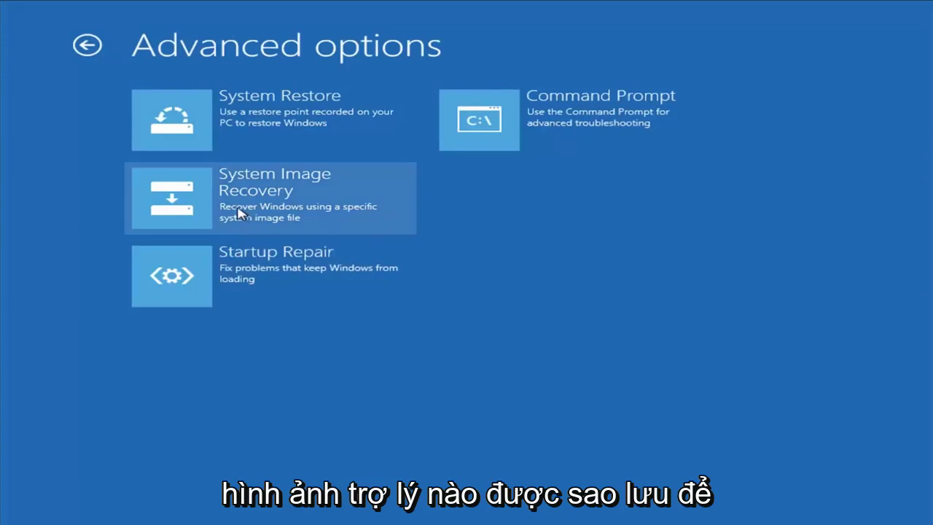
click(299, 203)
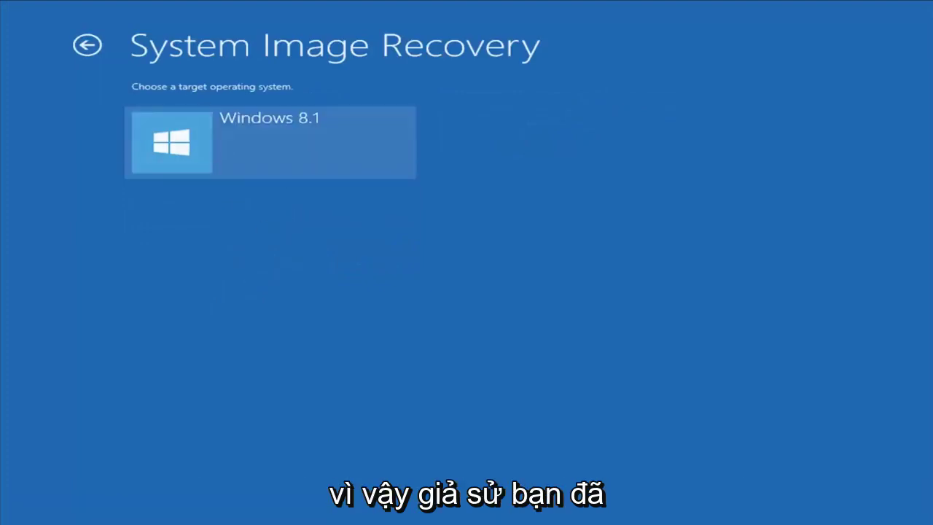
click(243, 172)
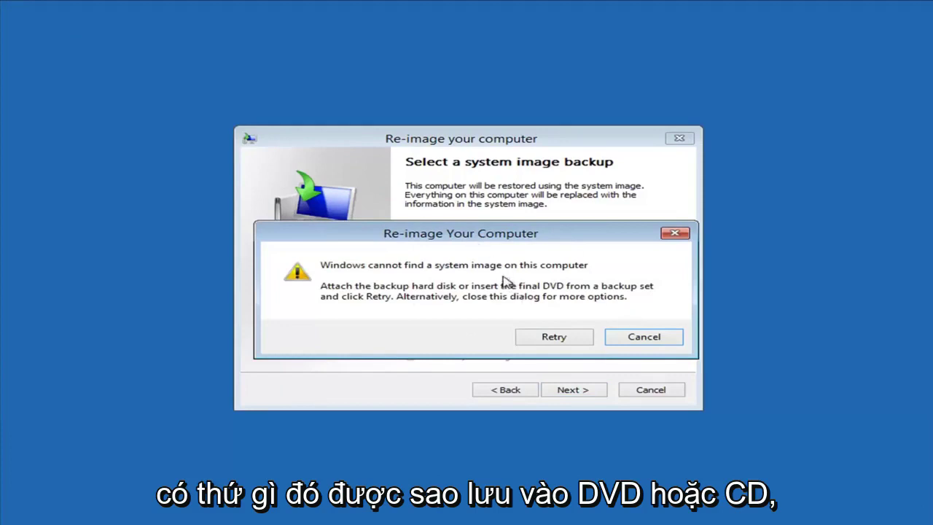
click(669, 339)
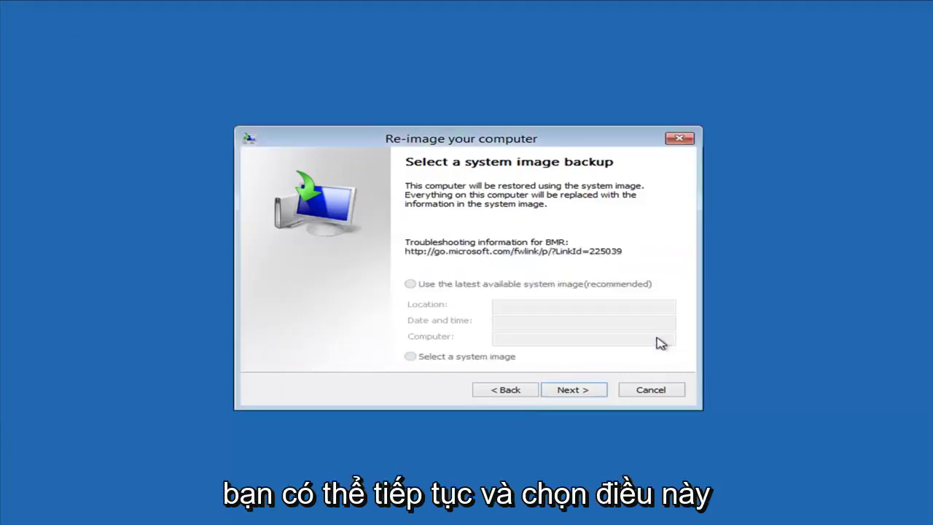
click(649, 390)
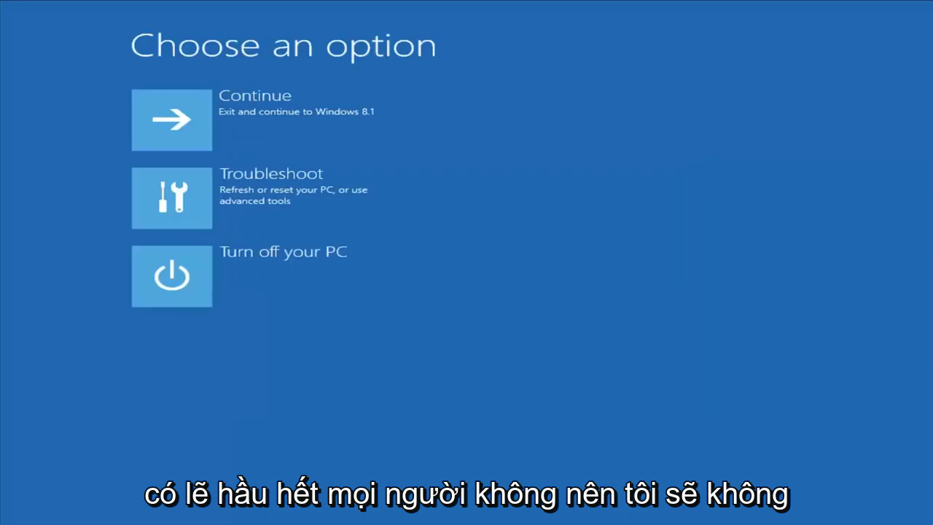
Launch System Restore again from Troubleshoot > Advanced options
click(211, 197)
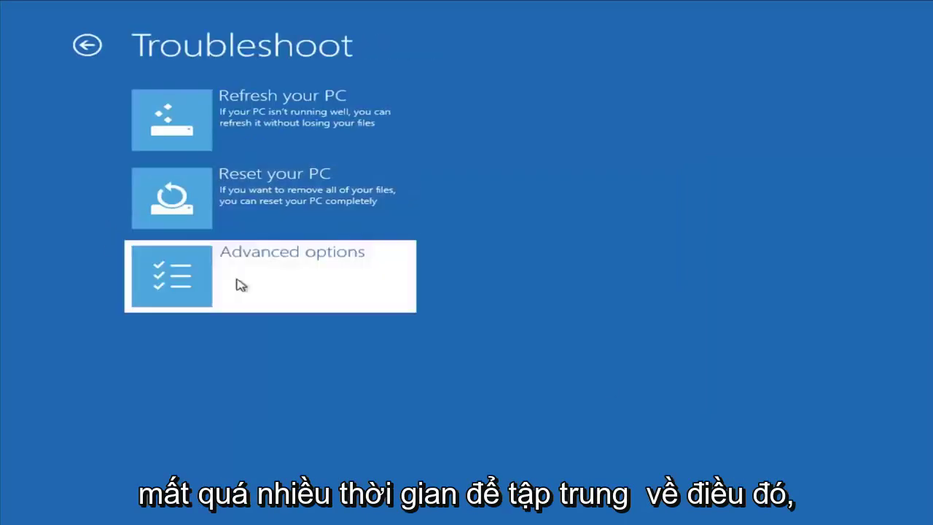
click(240, 283)
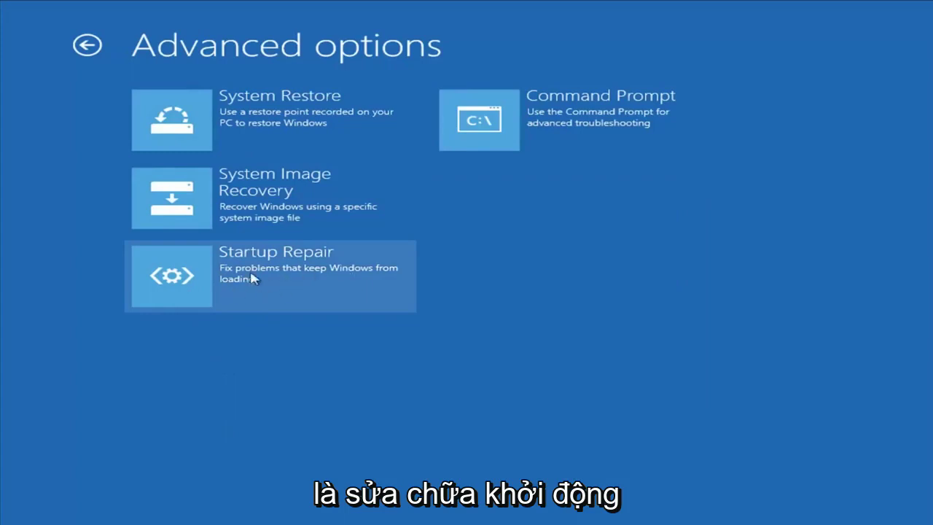
click(294, 285)
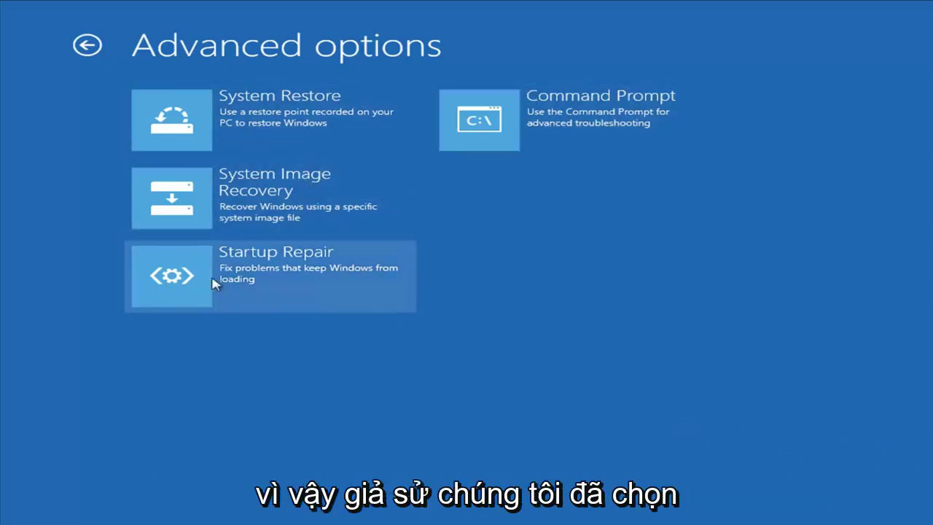
click(232, 125)
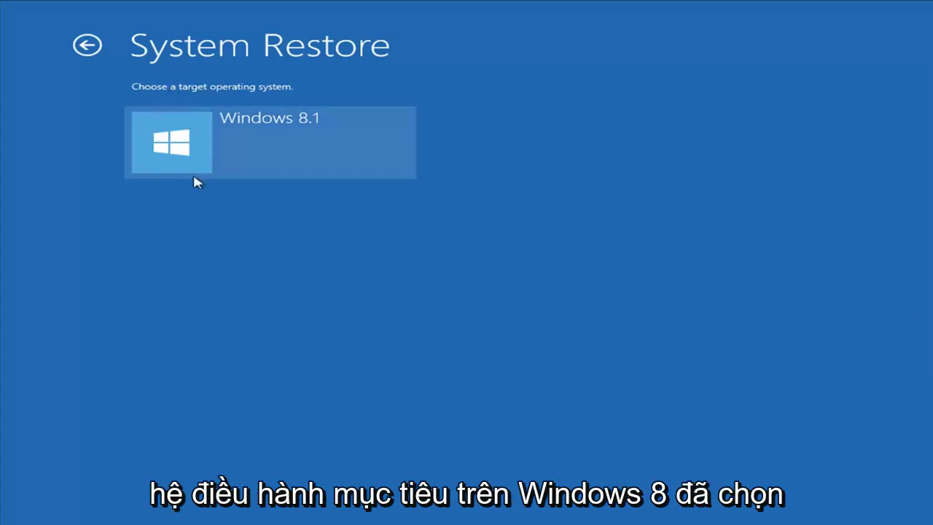
Restore Windows 8.1 to the 9/10/2018 Installed VMware Tools point and confirm with Yes
click(304, 138)
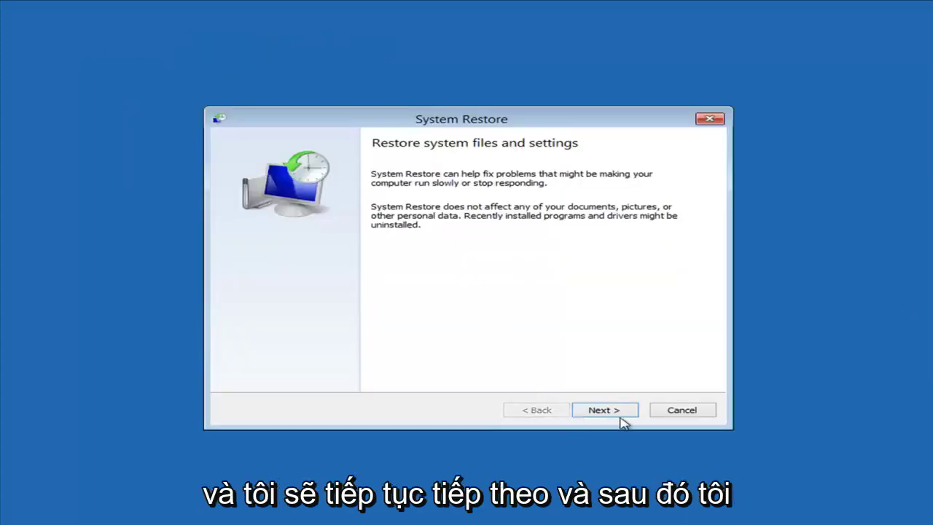
click(620, 416)
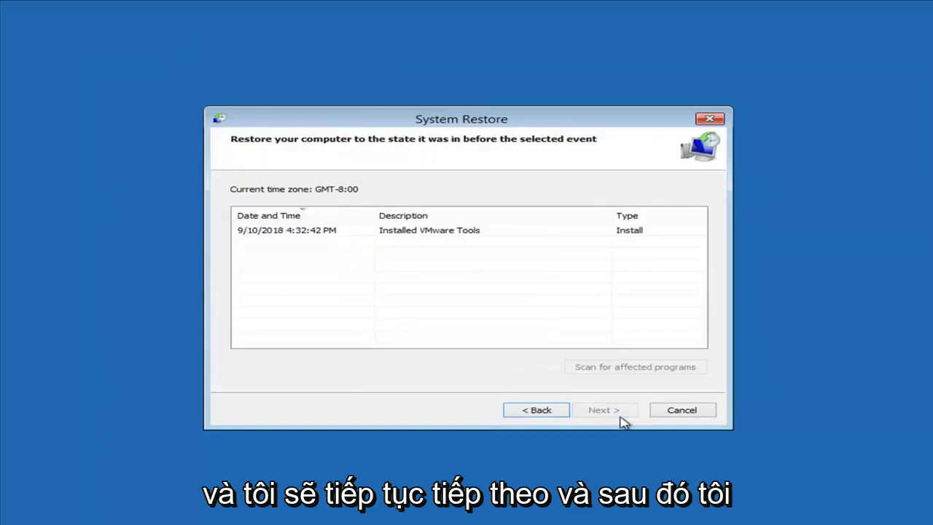
click(275, 232)
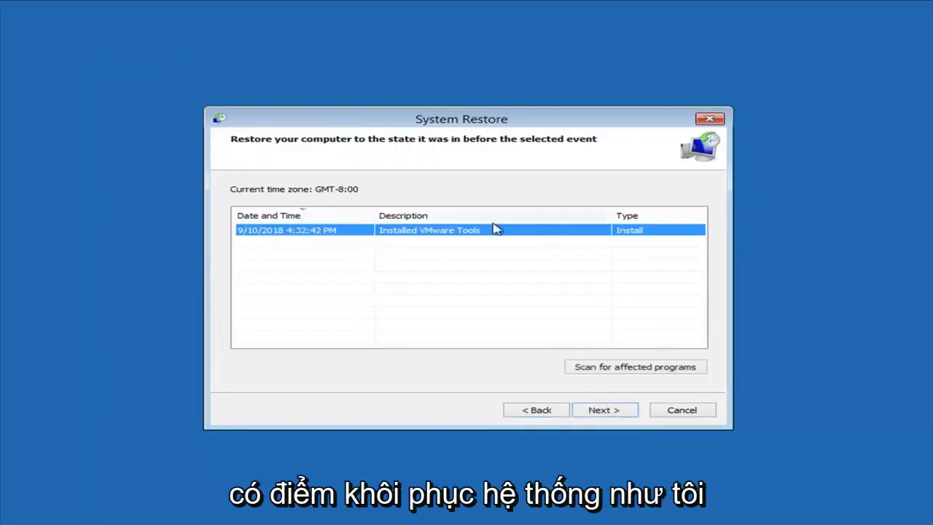
click(610, 417)
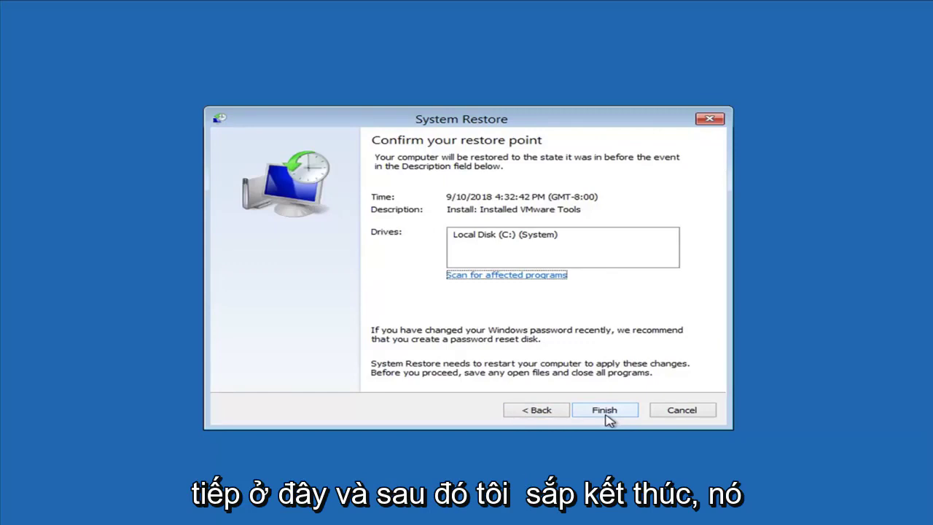
click(605, 413)
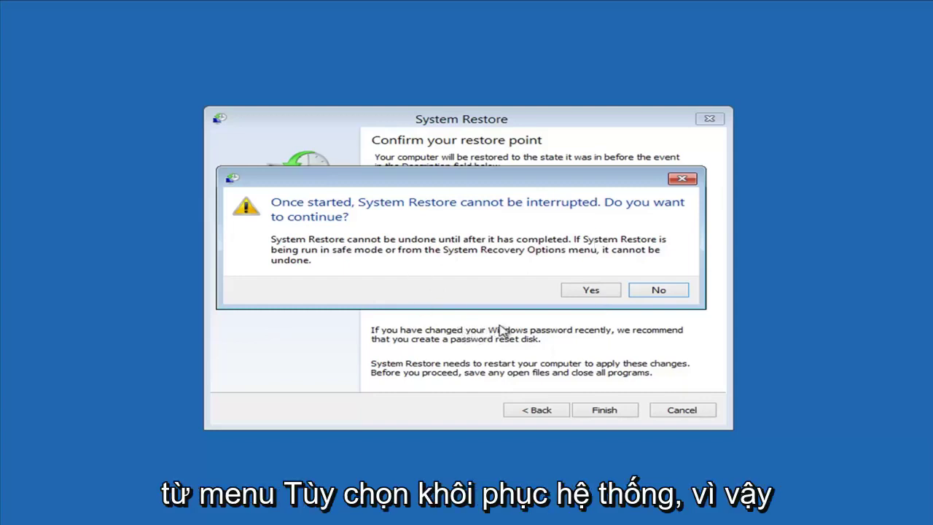
click(587, 291)
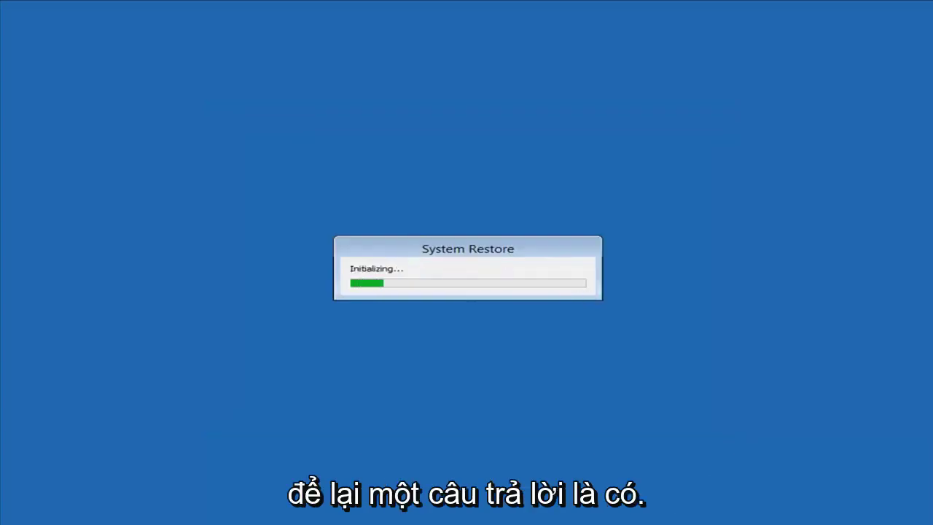